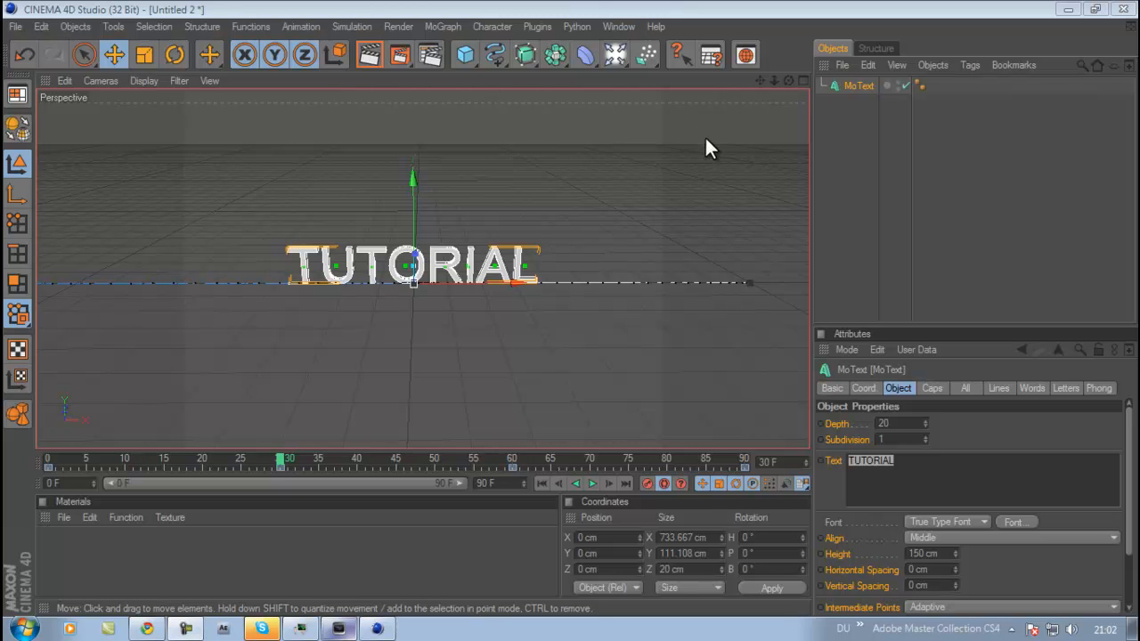
Step: Deselect the text, play its animation from the start, and return to frame 0
click(560, 222)
scroll(575, 213, up, 5)
scroll(575, 215, up, 2)
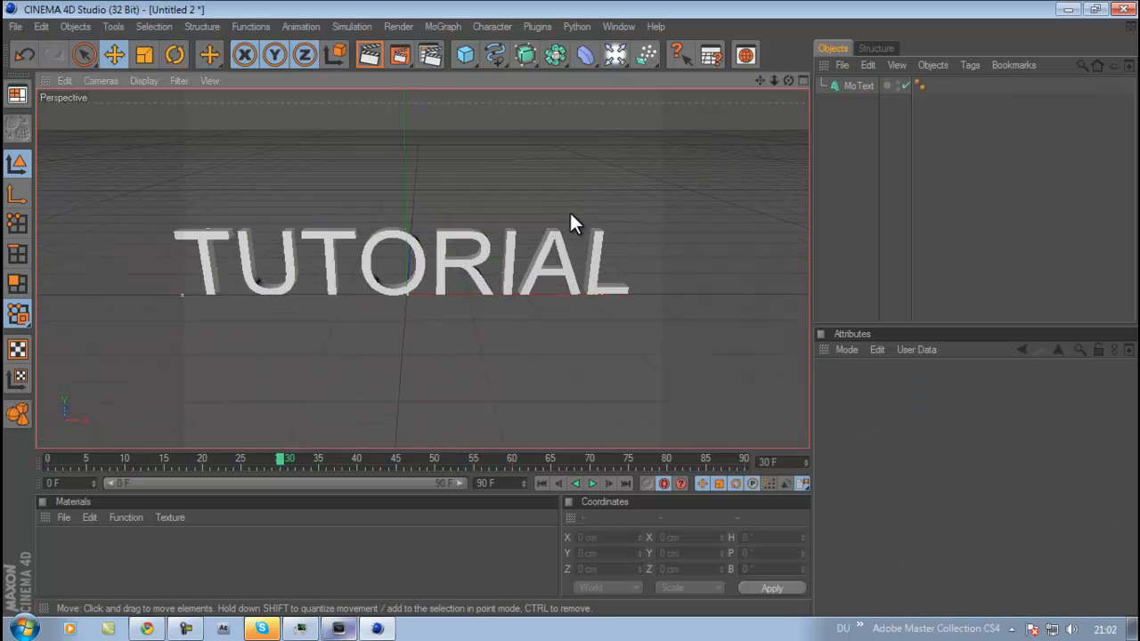
drag(759, 78, 569, 305)
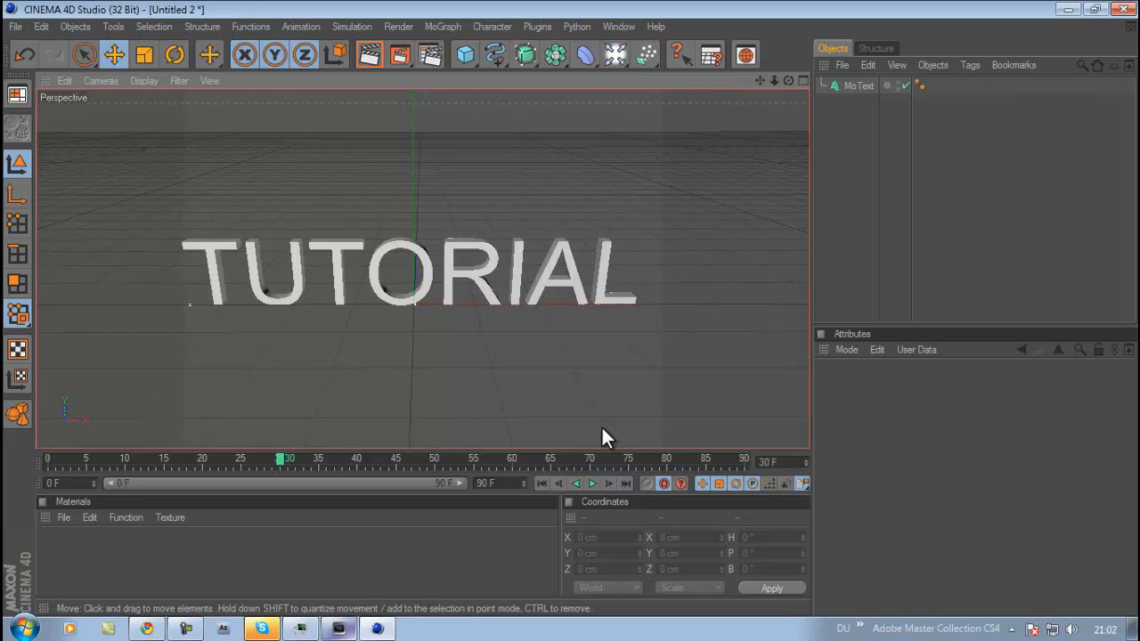
scroll(603, 329, down, 2)
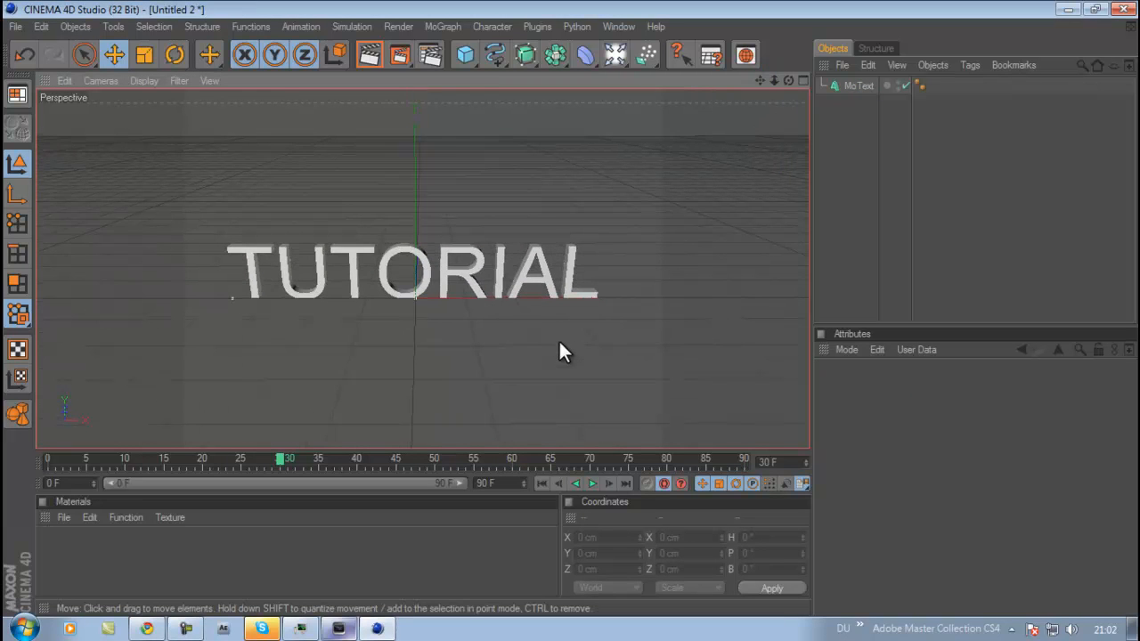
click(542, 482)
click(592, 483)
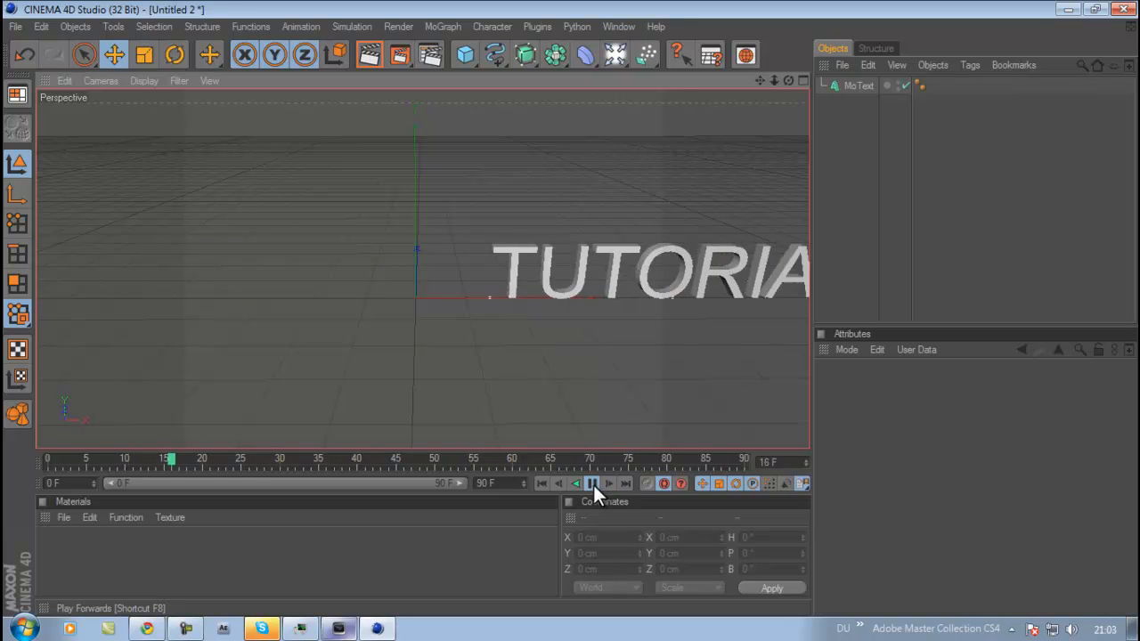
click(593, 483)
drag(642, 458, 22, 376)
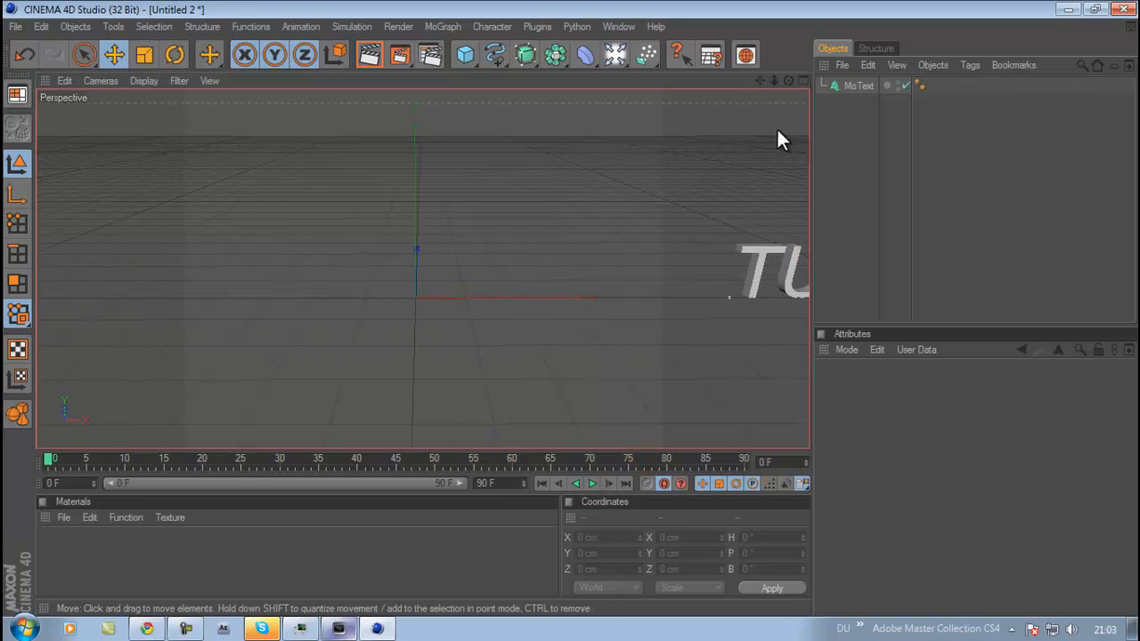
Step: Select the MoText object and check its position at the keyframes on frames 30, 60 and 90
click(855, 86)
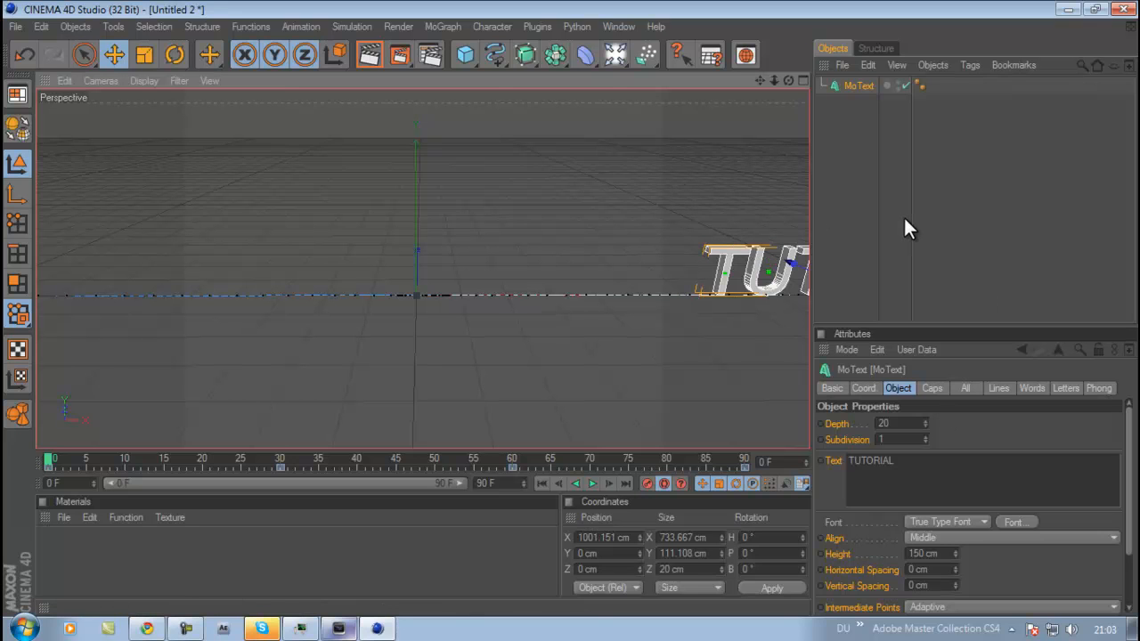
click(279, 464)
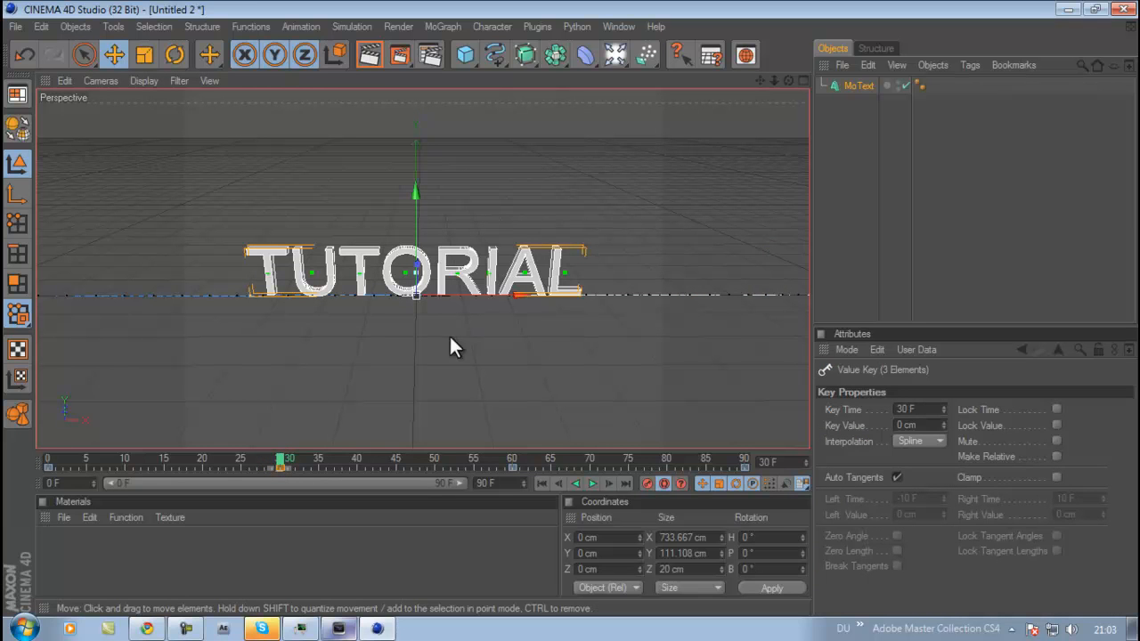
click(512, 458)
click(744, 460)
scroll(202, 352, down, 3)
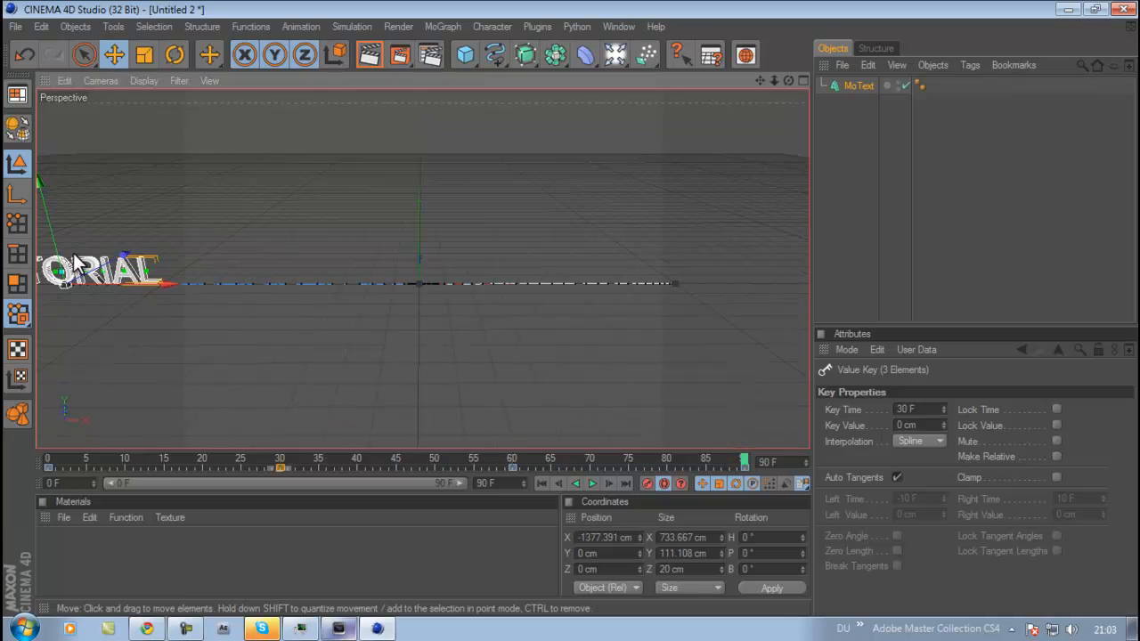
scroll(332, 284, up, 3)
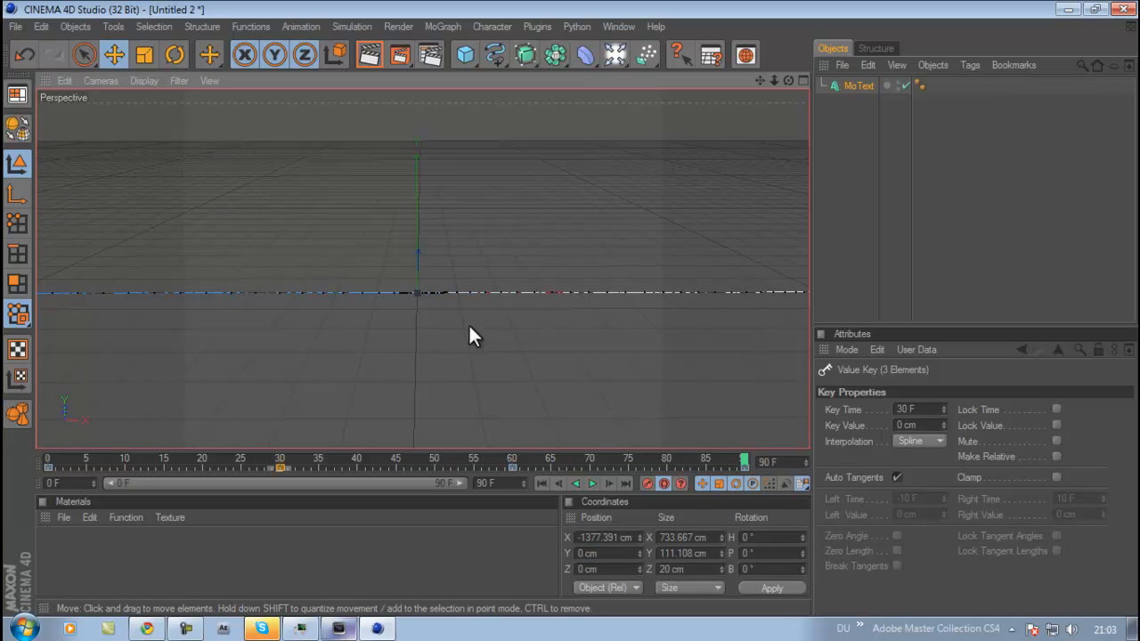
click(279, 456)
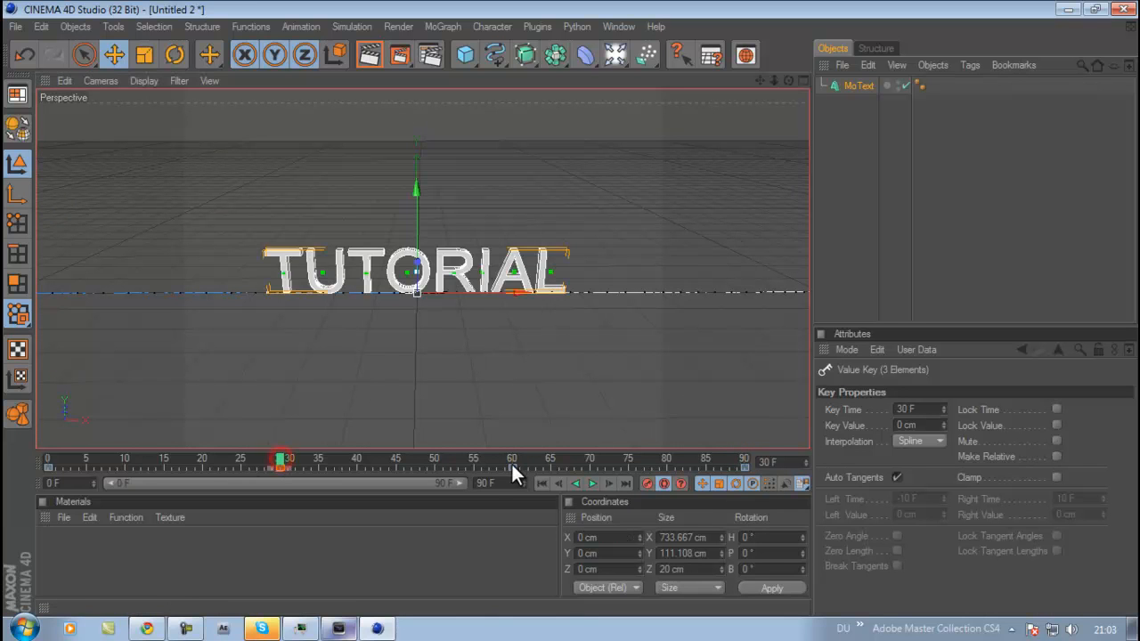
click(513, 459)
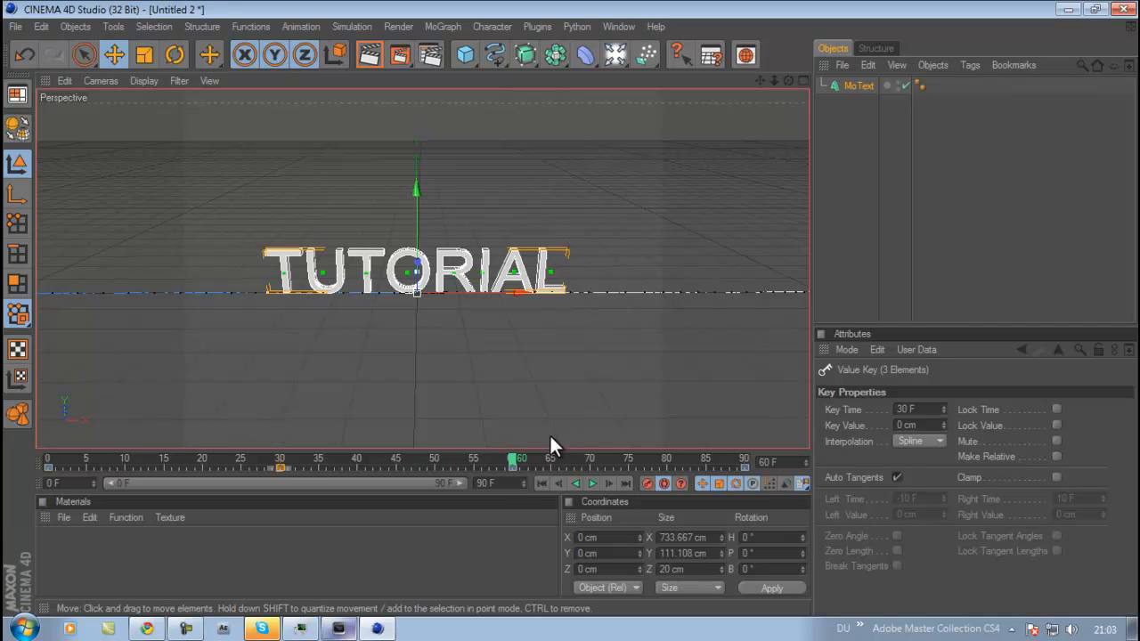
Step: Replay the animation and examine how the text moves between frames 30 and 60
click(540, 483)
click(592, 483)
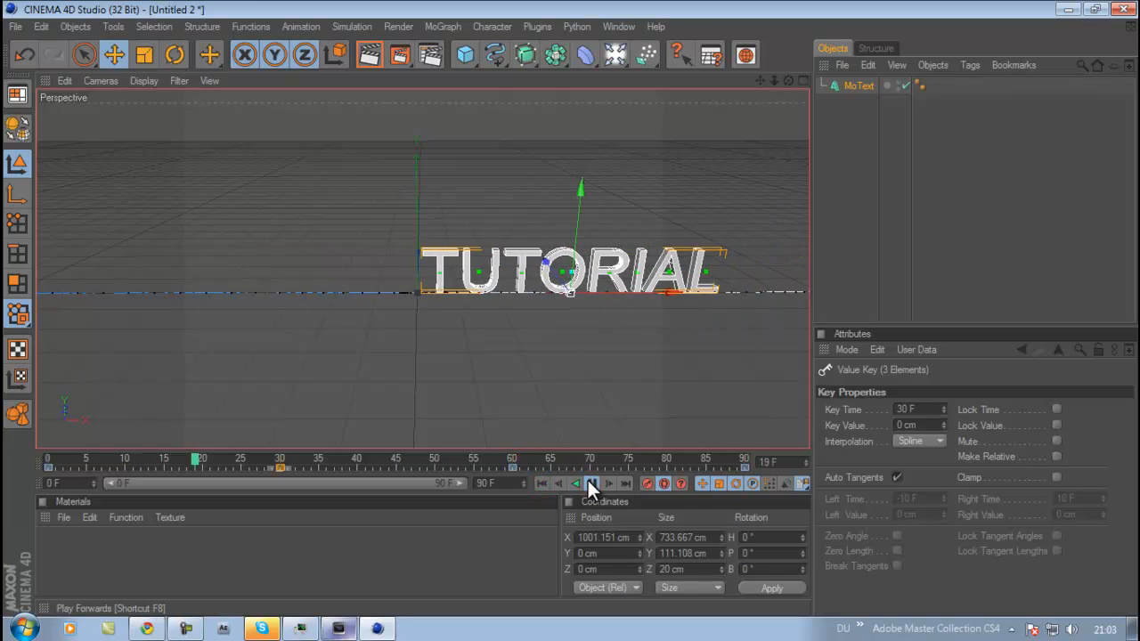
click(588, 480)
click(233, 459)
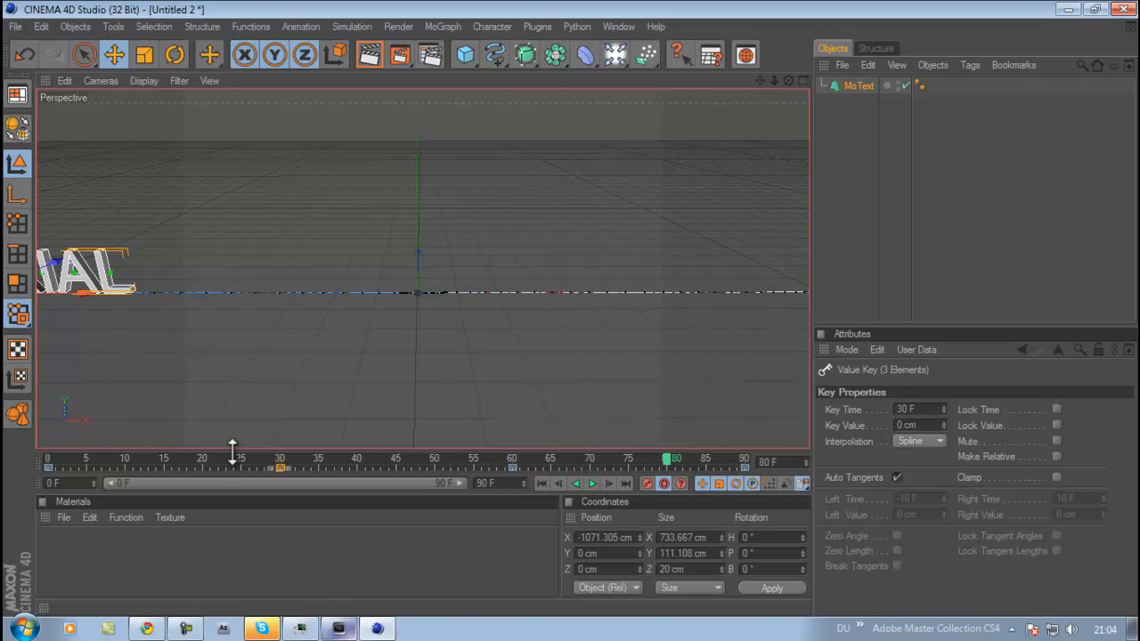
click(589, 484)
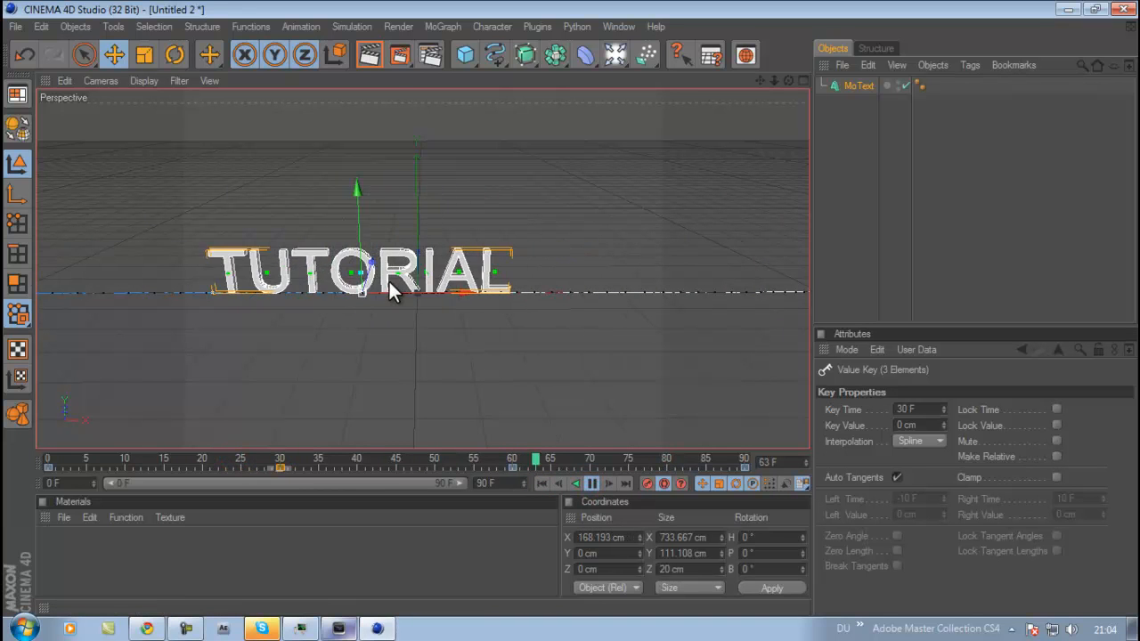
click(592, 483)
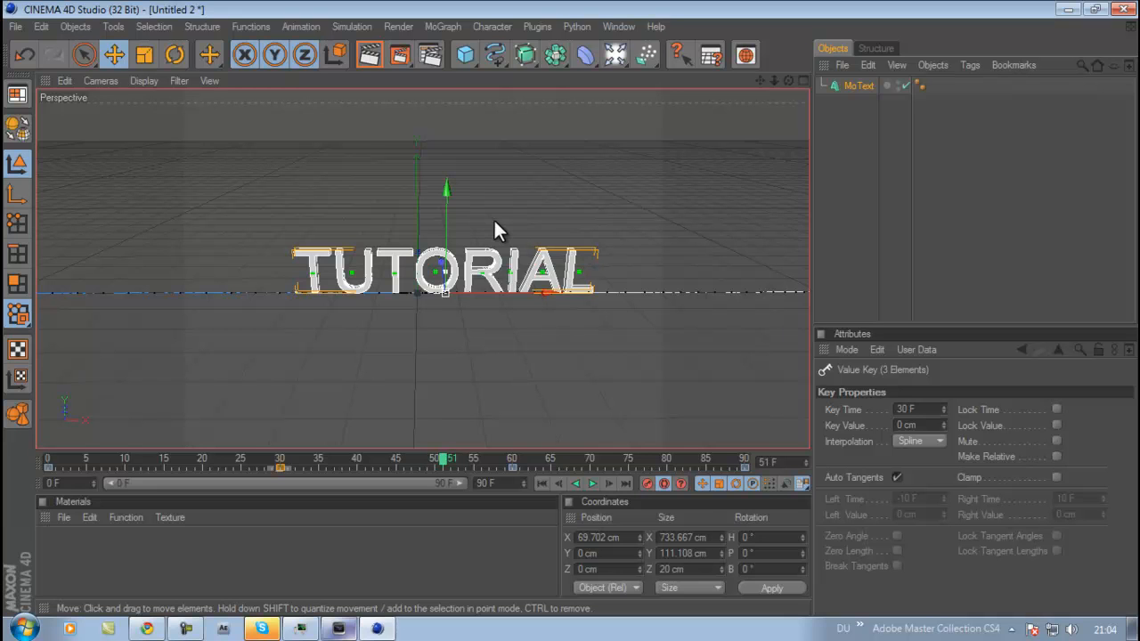
Step: Open the Timeline window and move it over the viewport
click(619, 25)
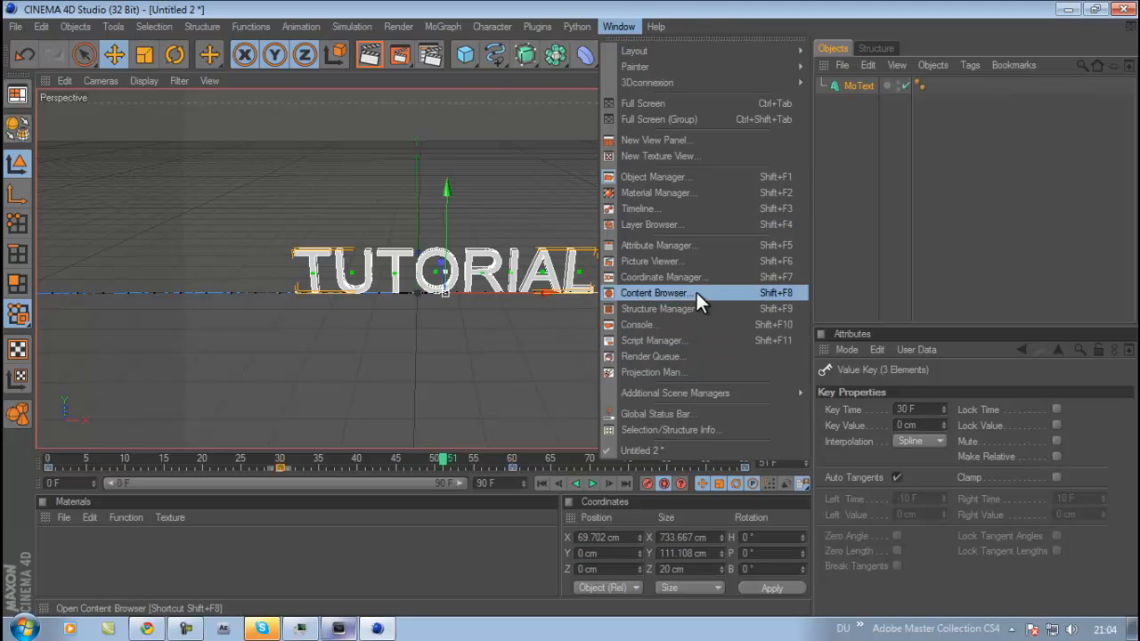
click(668, 209)
mouse_move(471, 98)
mouse_down()
mouse_move(528, 102)
mouse_move(476, 78)
mouse_move(477, 114)
mouse_move(473, 90)
mouse_move(493, 101)
mouse_up()
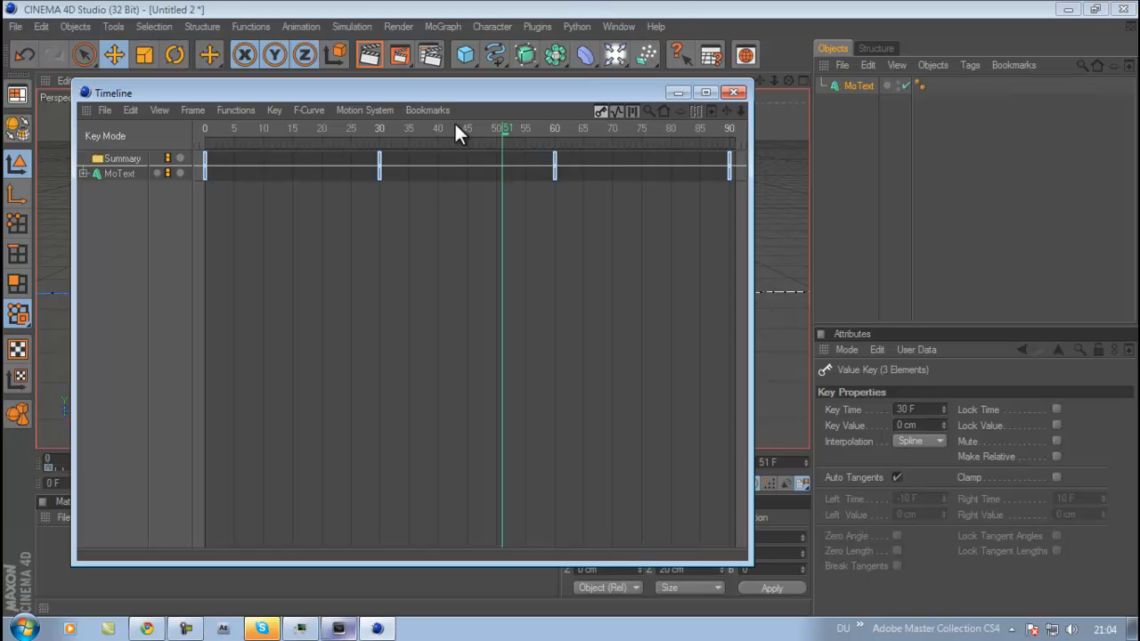
drag(364, 91, 262, 119)
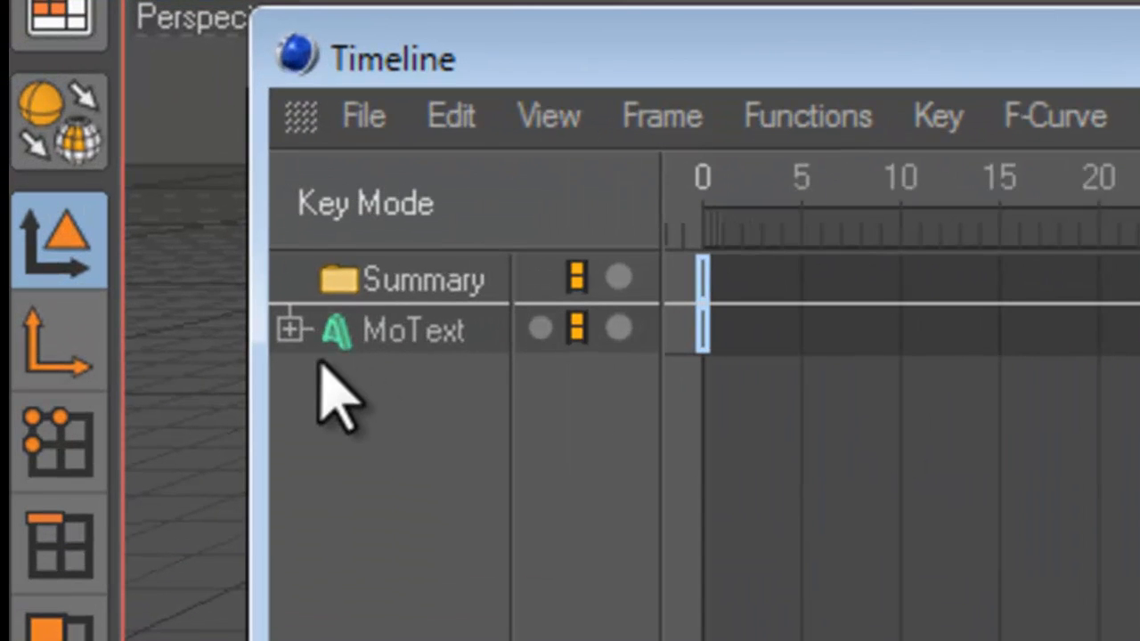
Step: Expand MoText in the Timeline and go through its Position, Scale and Rotation tracks, ending on Position
click(290, 330)
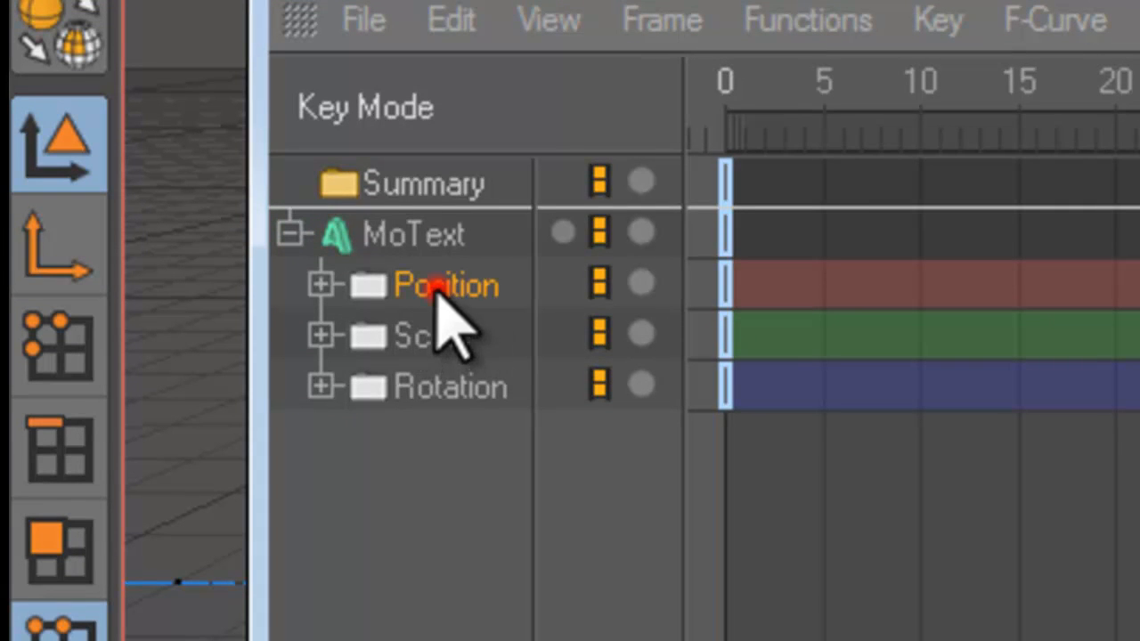
click(433, 287)
click(432, 336)
click(445, 389)
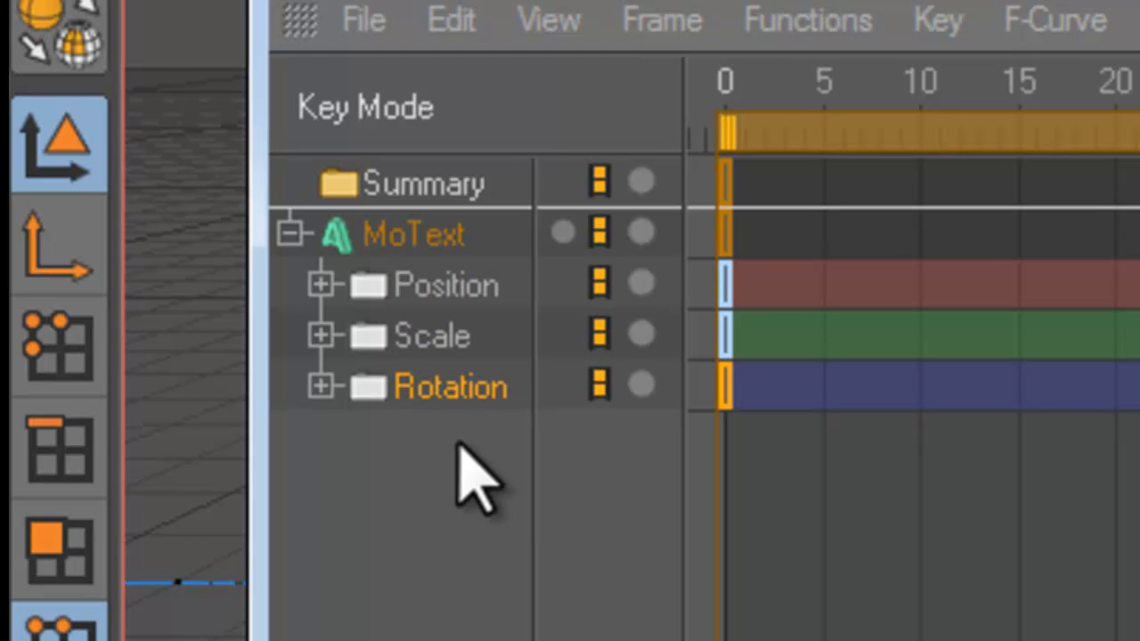
click(458, 285)
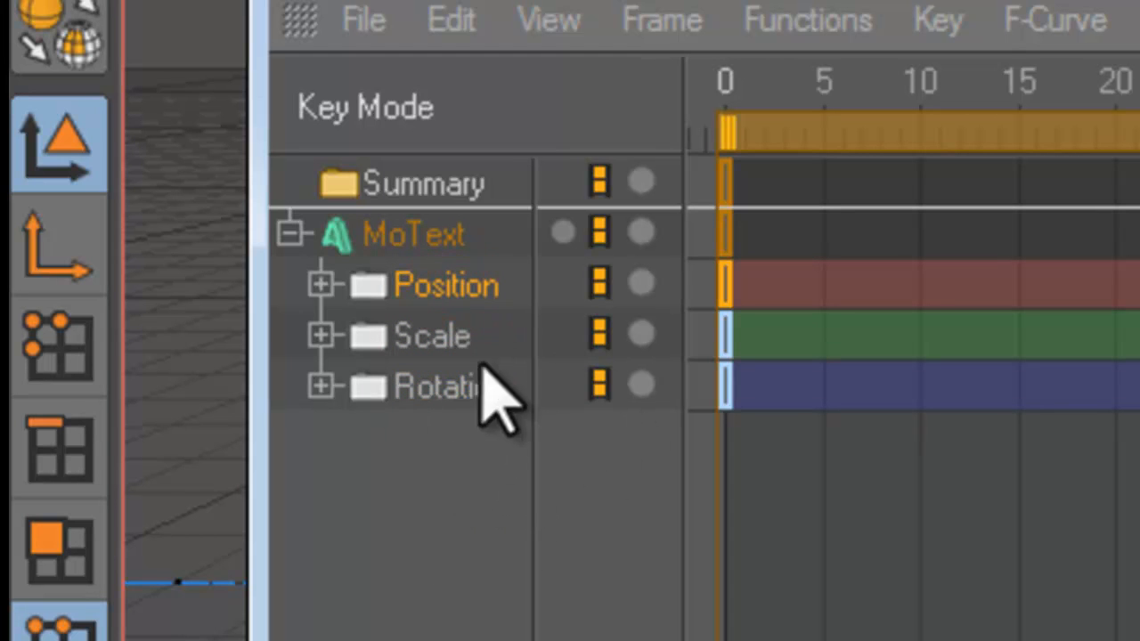
click(460, 329)
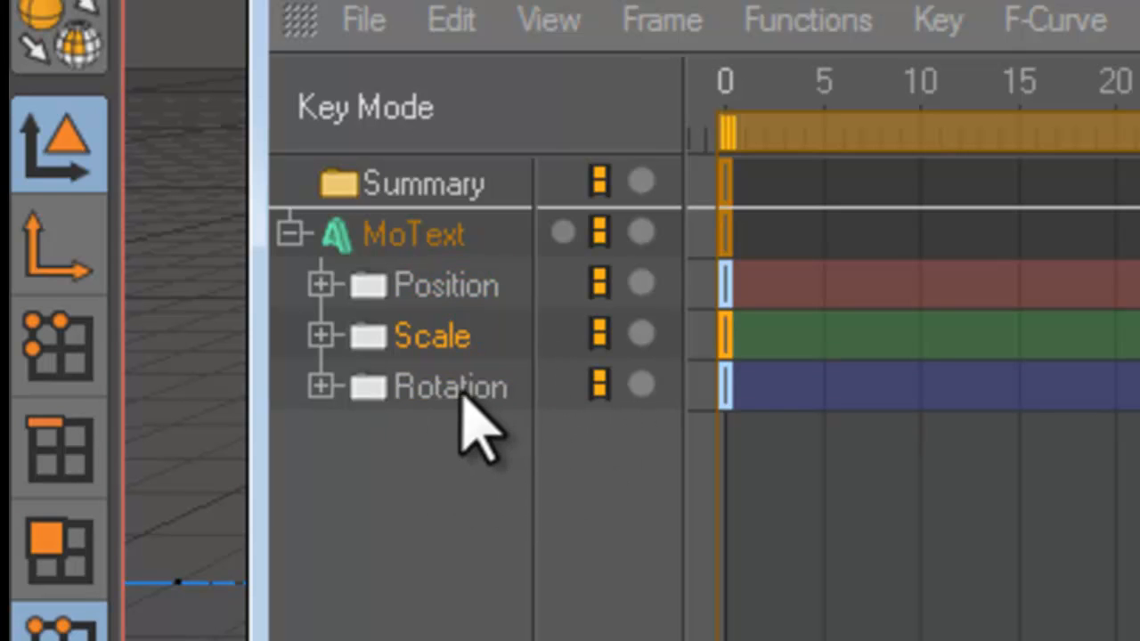
click(458, 390)
click(484, 283)
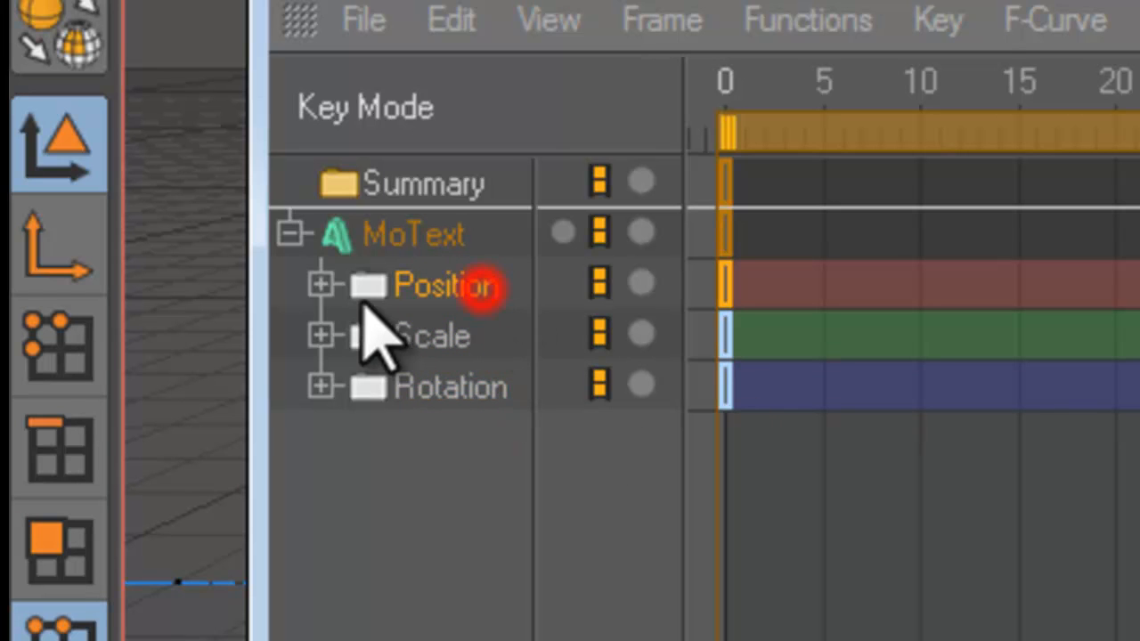
Step: Expand the Position track and go through its X, Y and Z components
click(318, 285)
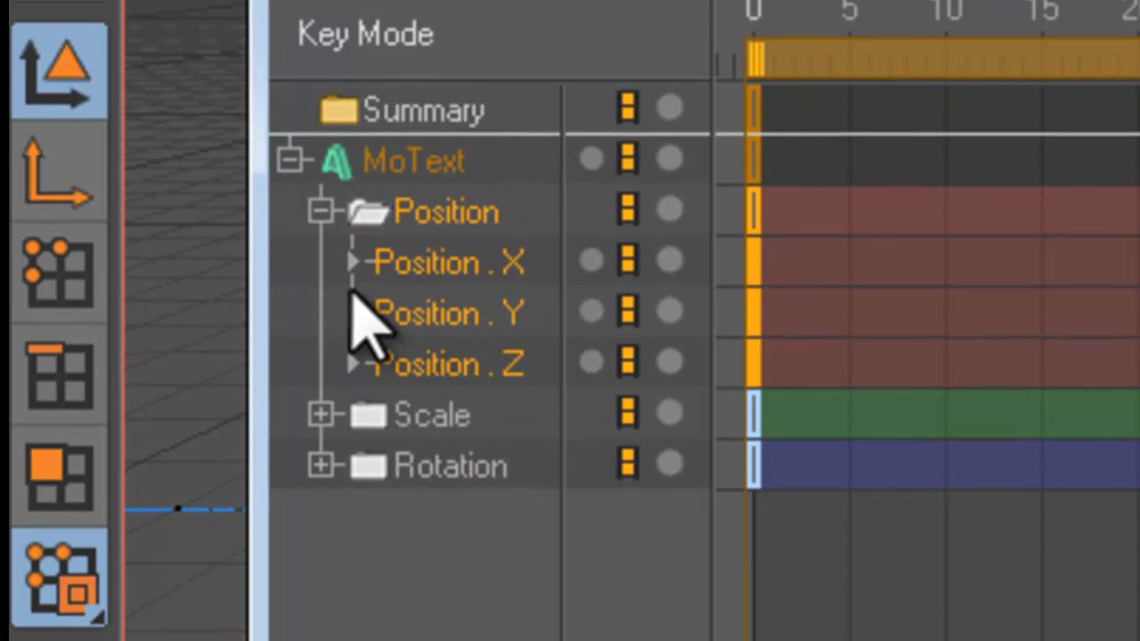
click(413, 262)
click(416, 301)
click(446, 361)
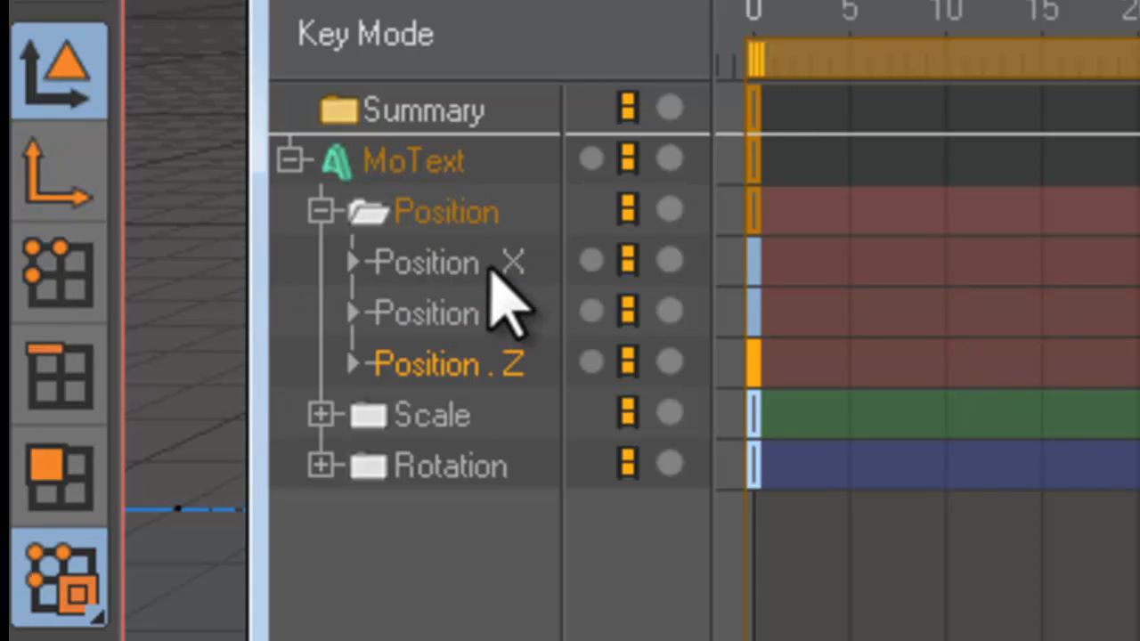
click(434, 312)
click(437, 352)
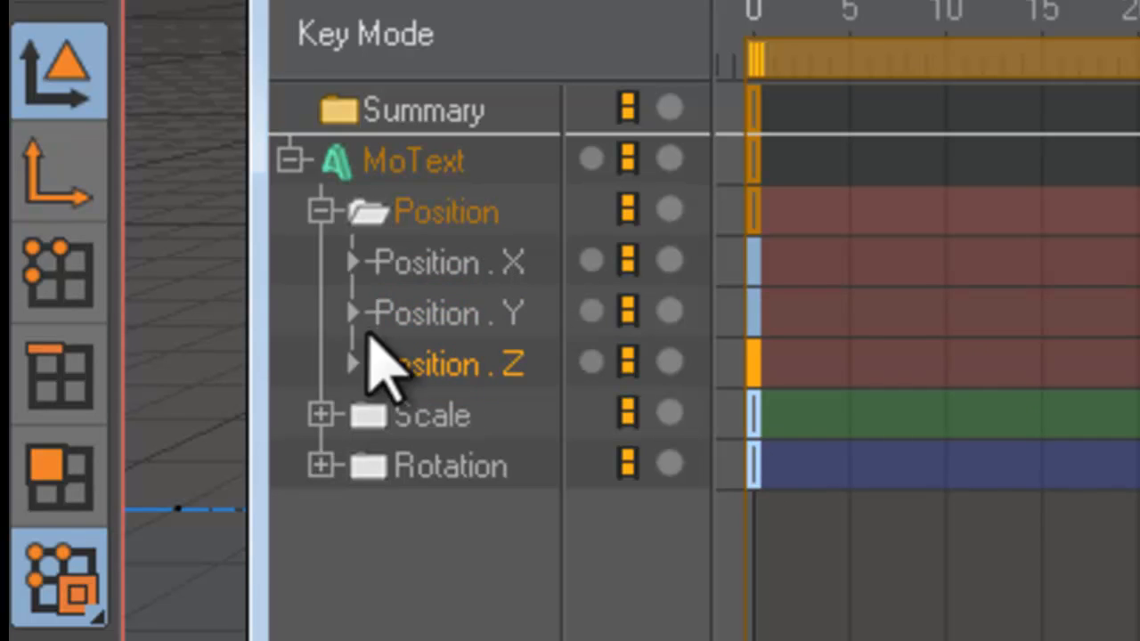
click(417, 308)
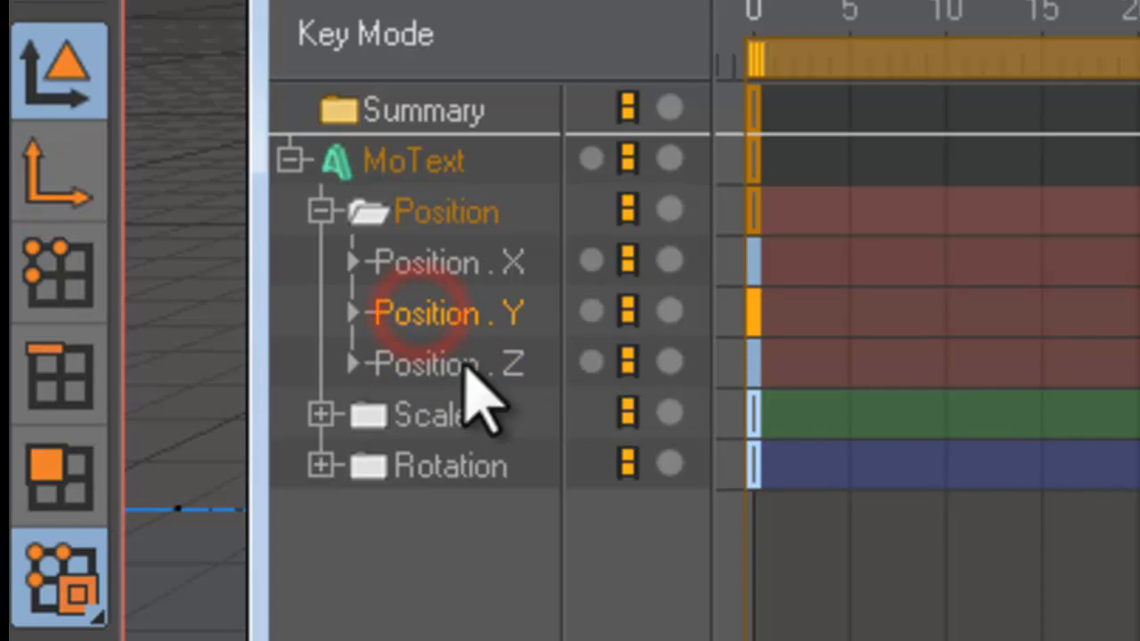
Step: Show the Position X curve in the Timeline and inspect its keys at frames 30 and 60
click(352, 262)
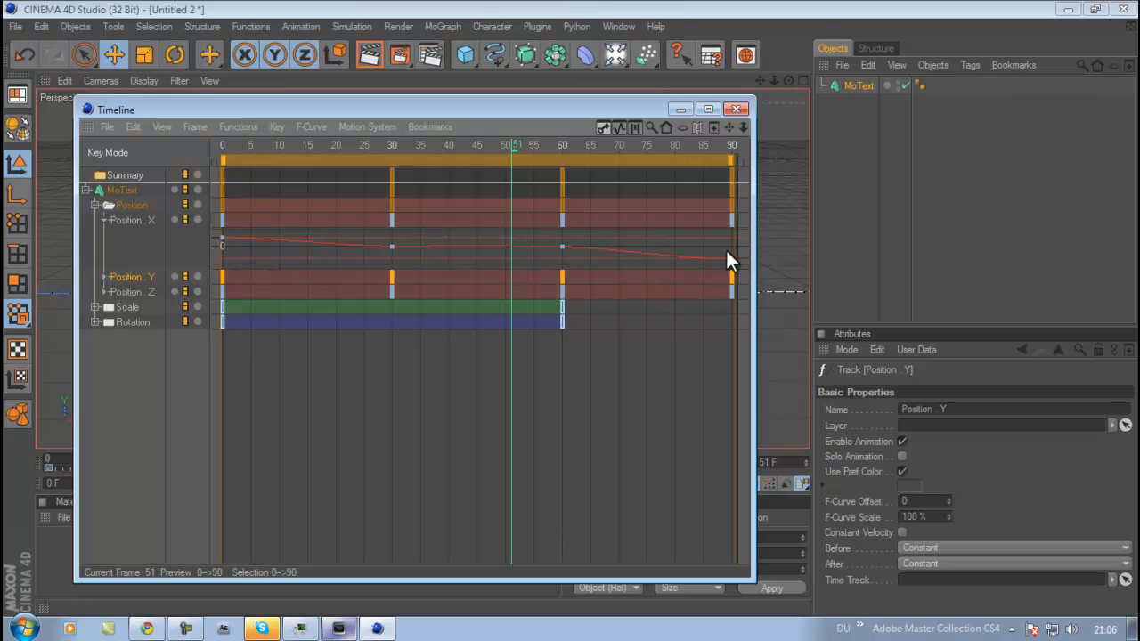
click(392, 245)
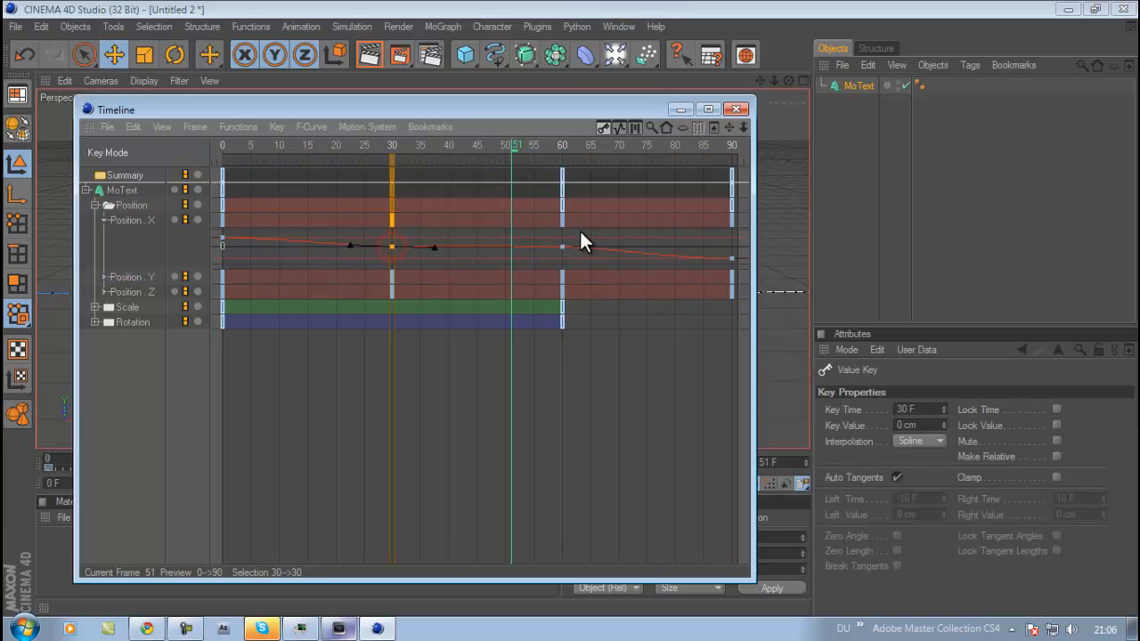
click(562, 245)
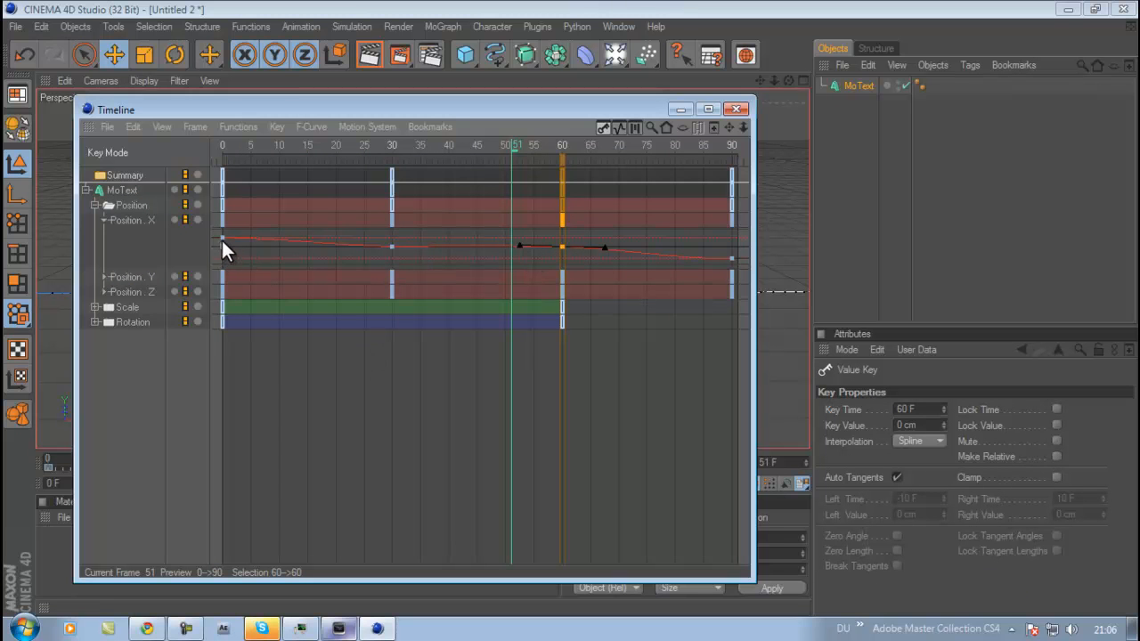
click(392, 445)
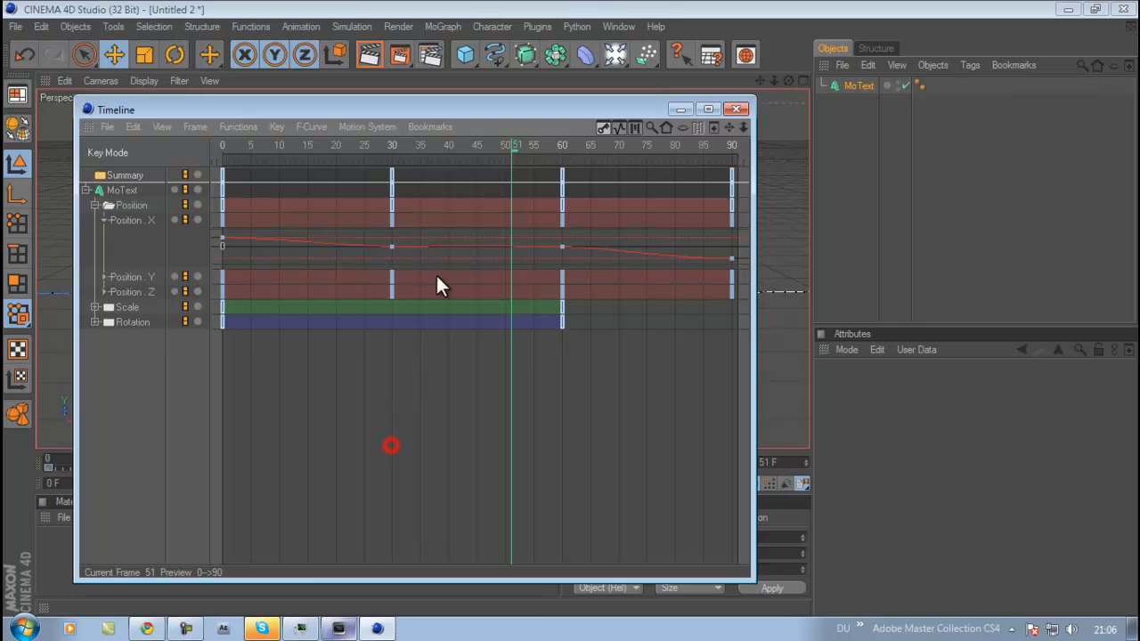
click(393, 247)
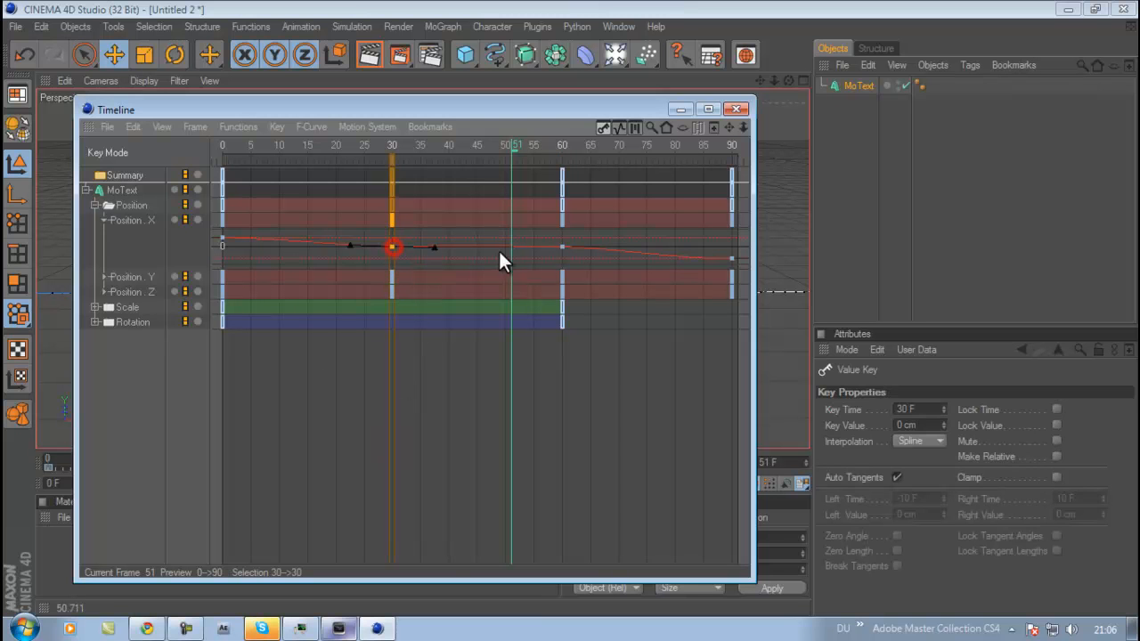
click(563, 246)
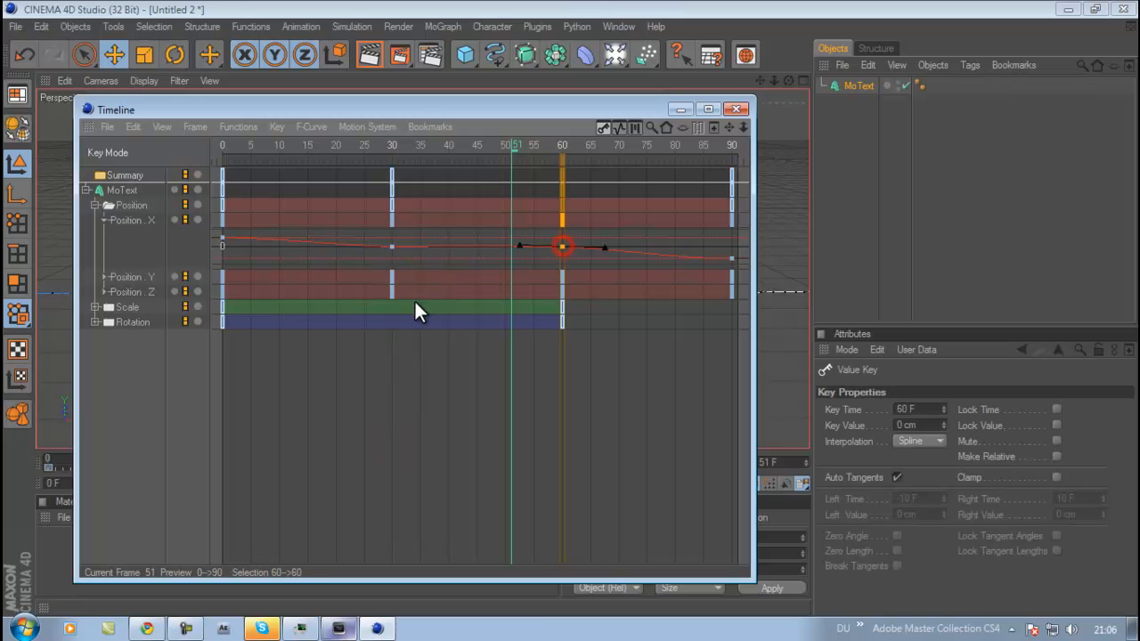
Step: Enable Clamp for the Position X keys at frames 30 and 60 together
click(391, 246)
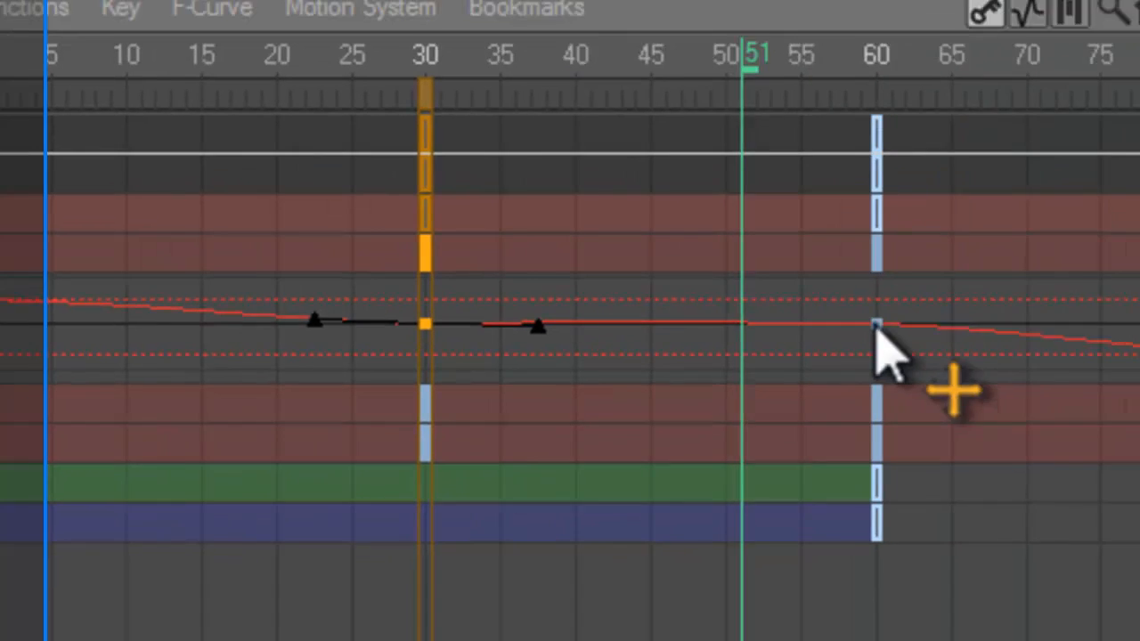
shift+click(1122, 315)
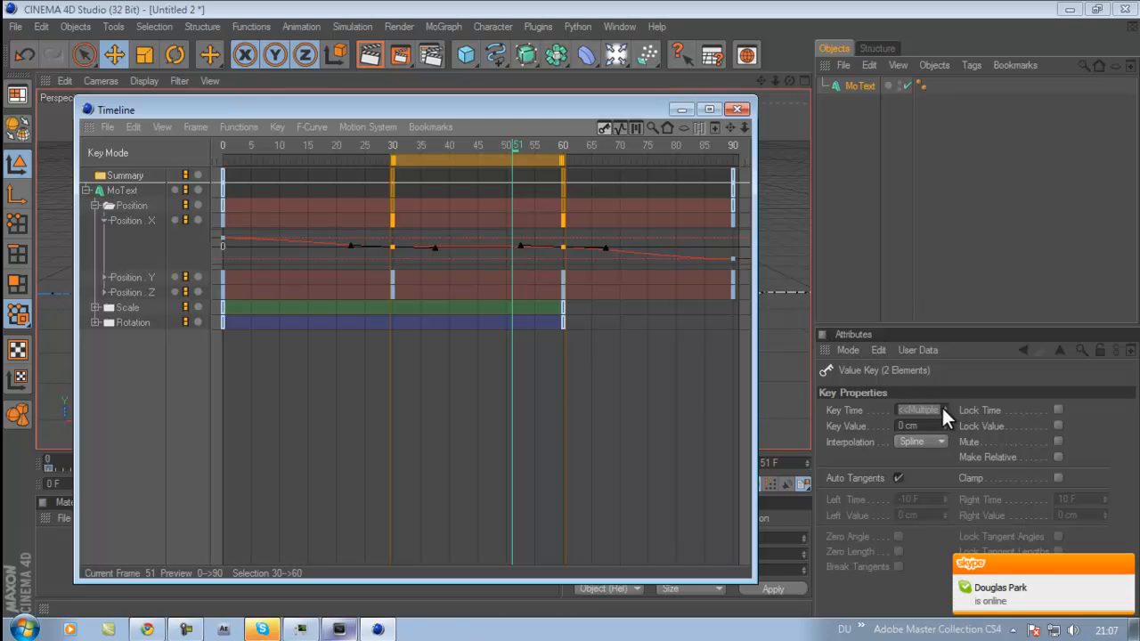
click(1058, 477)
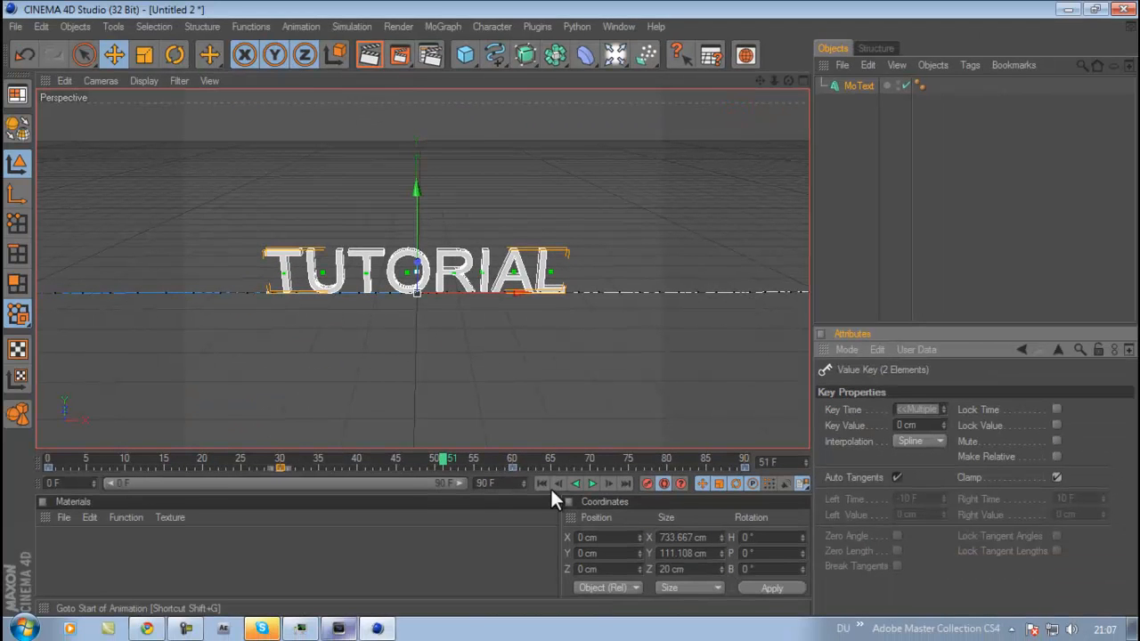
Step: Play the animation from the start to check that the text holds still between frames 30 and 60
click(546, 481)
click(592, 482)
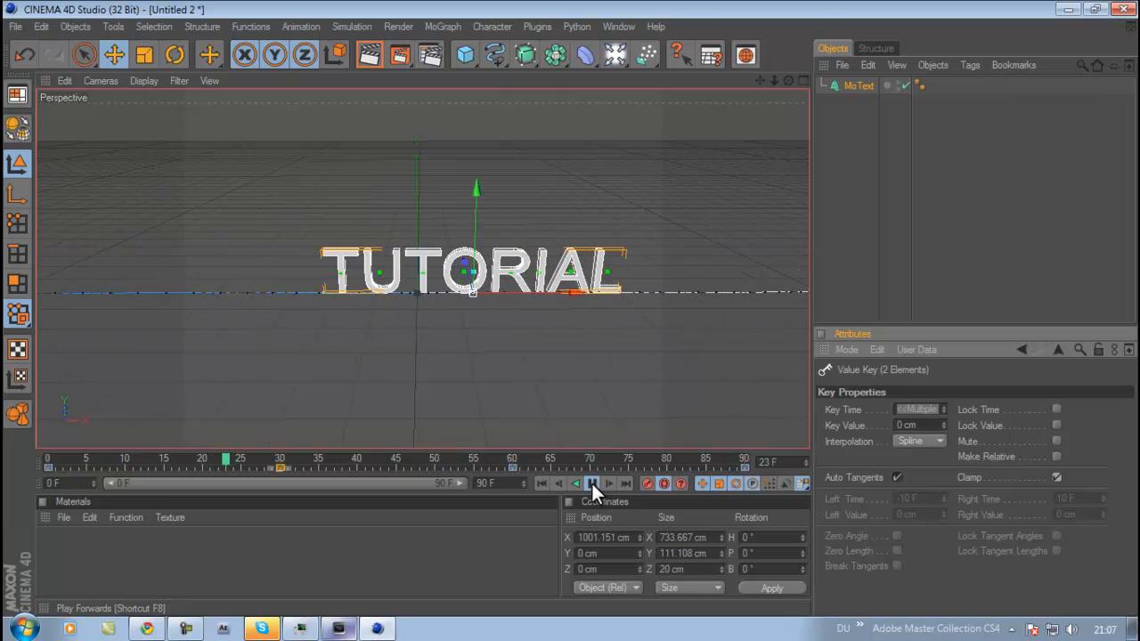
click(591, 483)
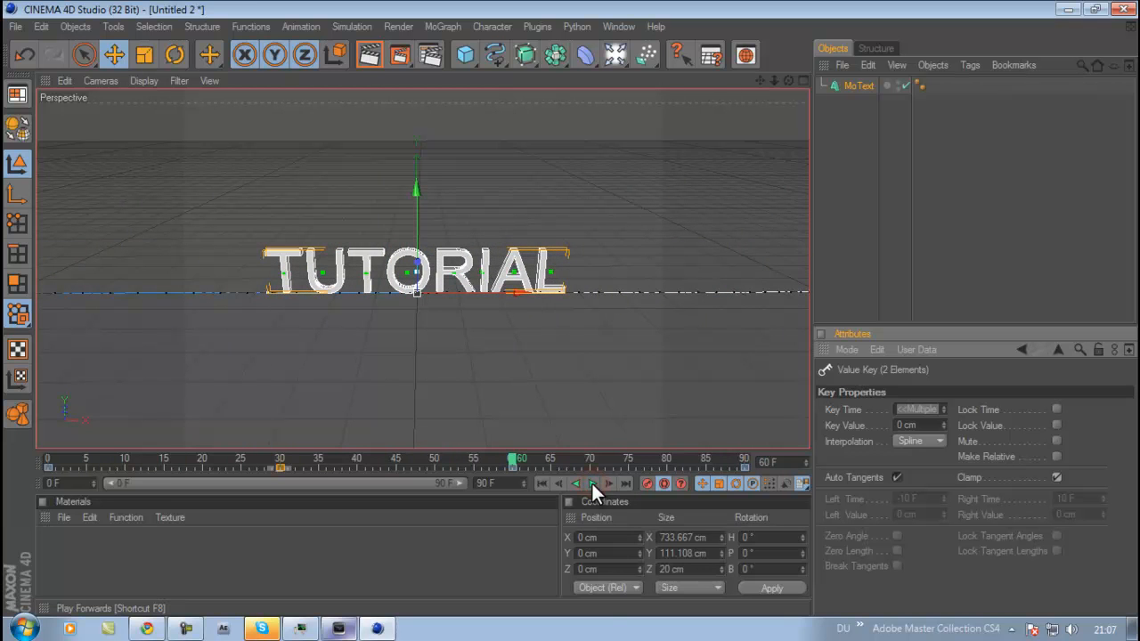